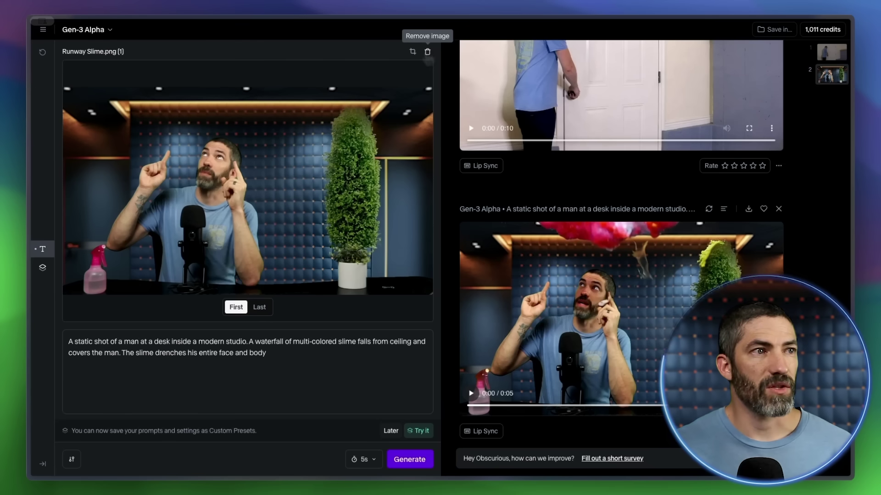
# Swap the slime image for the guitars-and-window still as first frame, then browse the window clips
pyautogui.click(427, 52)
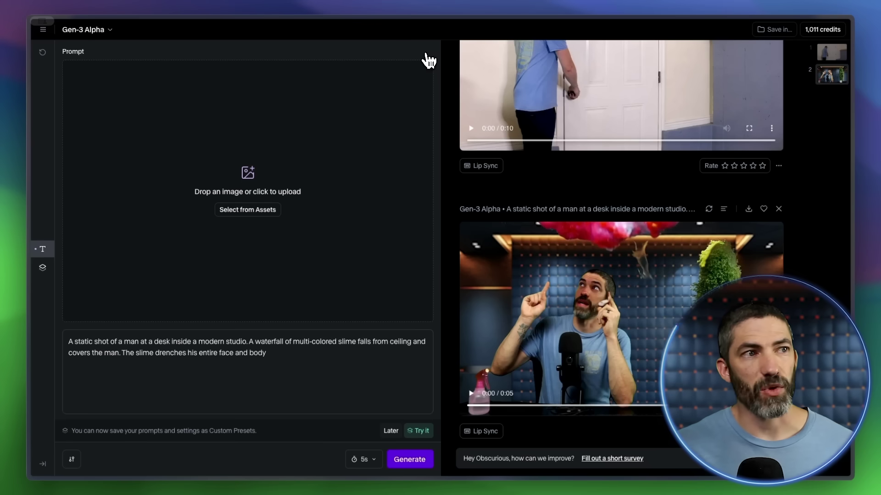
pyautogui.moveTo(490, 153); pyautogui.dragTo(293, 180)
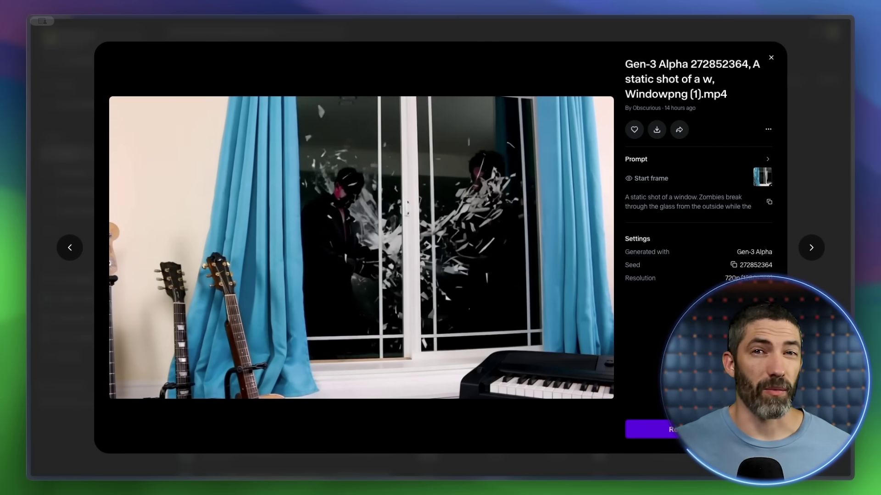
pyautogui.press('Right')
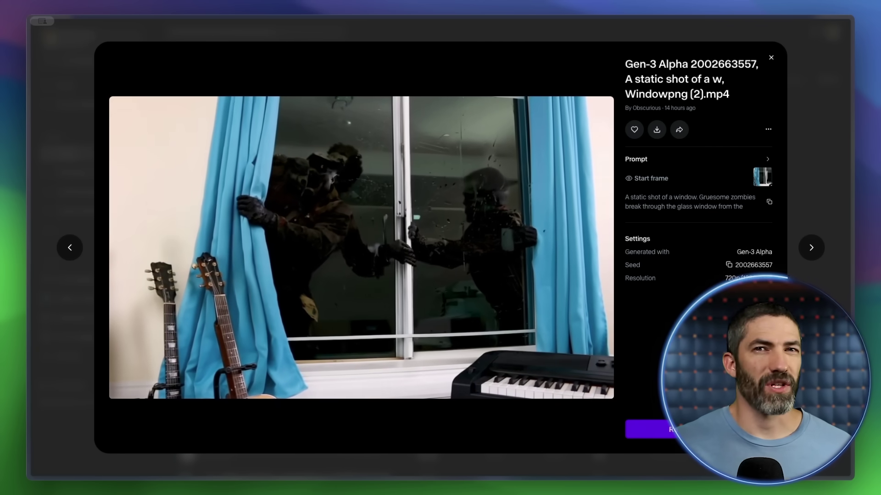
pyautogui.press('Right')
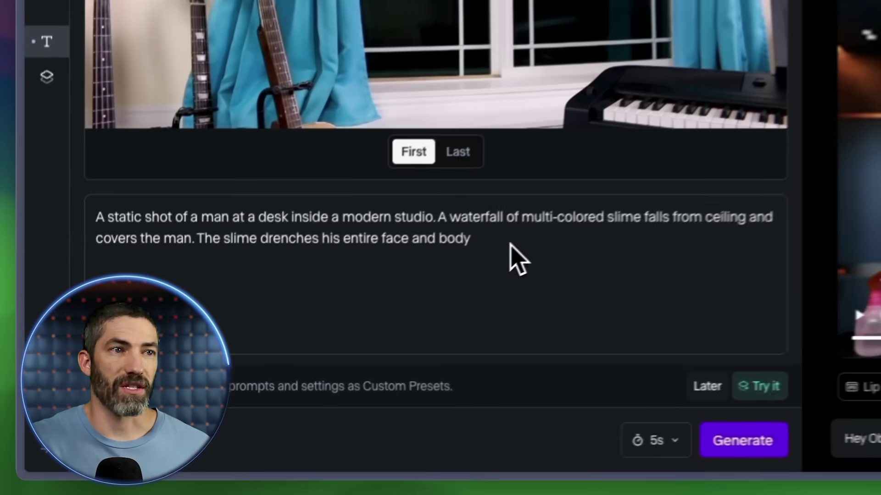
# Paste the new monster prompt over the slime text, generate, and report the failed generation
pyautogui.hotkey('ctrl', 'a')
pyautogui.write('A static shot of a window. A monster with glowing red eyes breaks through the glass window from the outside while the camera remains static. Glass shatters as the monster climbs through the window')
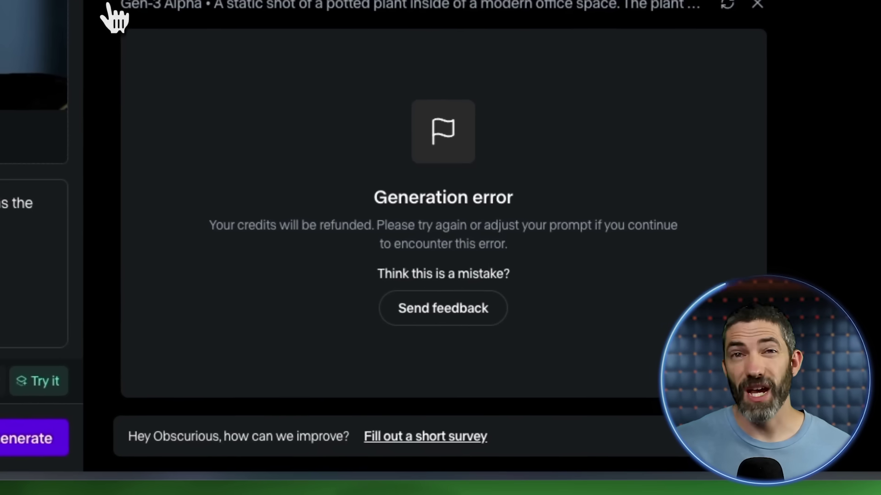
pyautogui.click(452, 311)
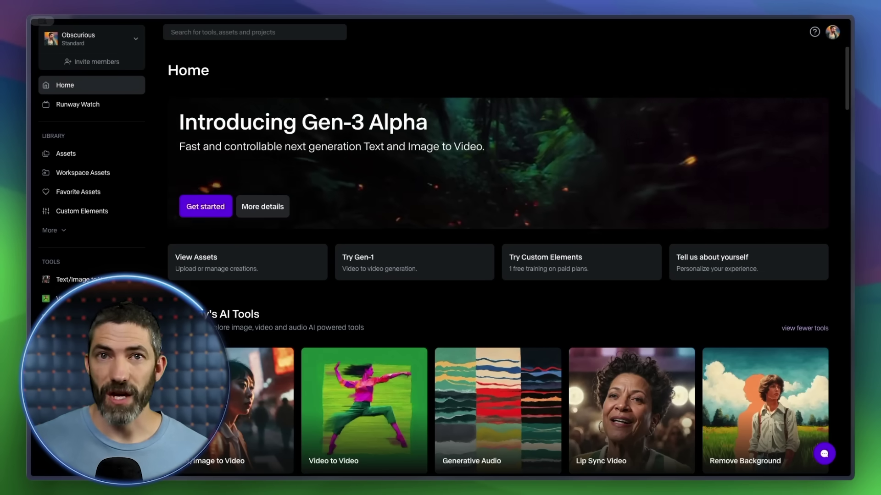
# Open Remove Background from the Home tools and load For Runway_1.mp4 for masking
pyautogui.scroll(-3, 498, 265)
pyautogui.scroll(-5, 586, 311)
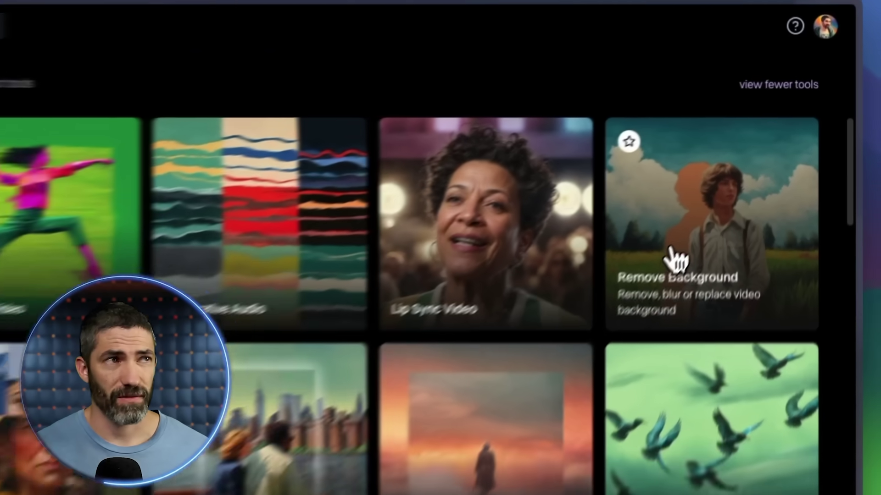
pyautogui.click(678, 252)
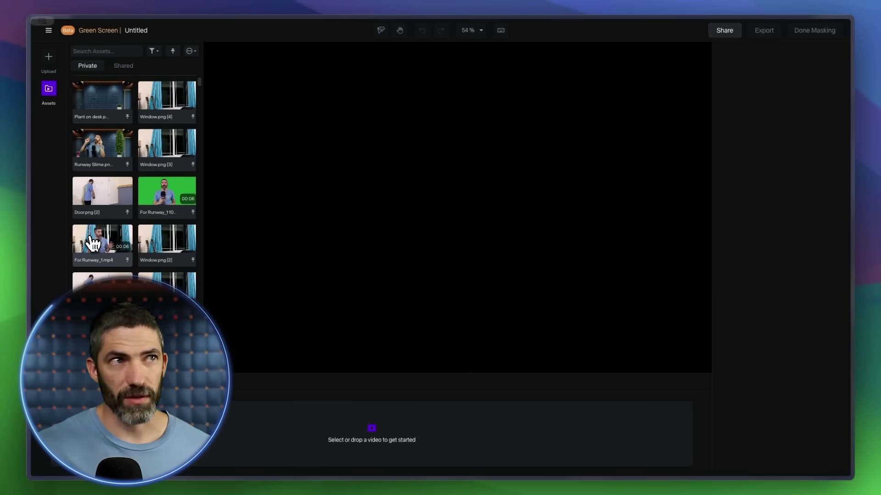
pyautogui.moveTo(93, 243); pyautogui.dragTo(321, 434)
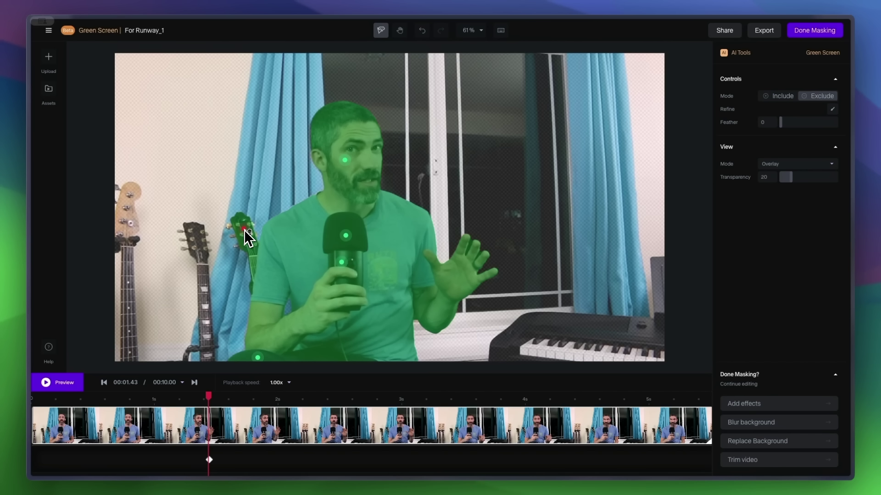
# Preview the presenter's mask and refine its edges with the brush
pyautogui.click(56, 393)
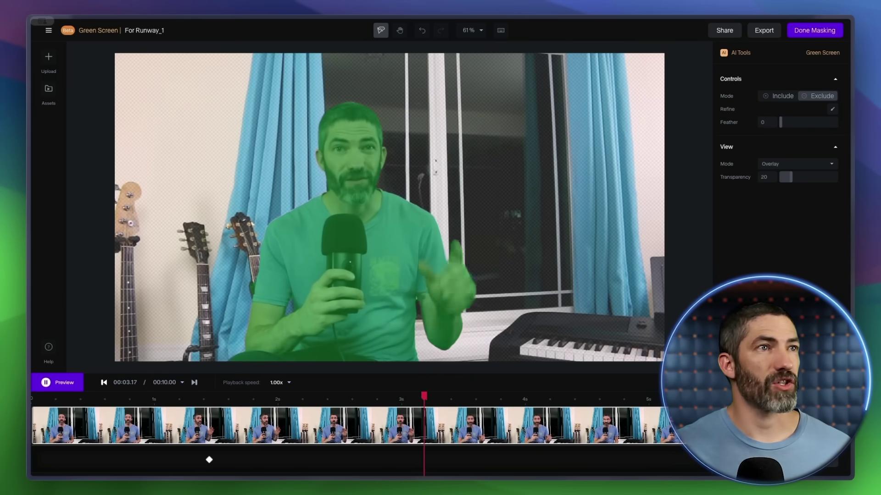
pyautogui.click(58, 393)
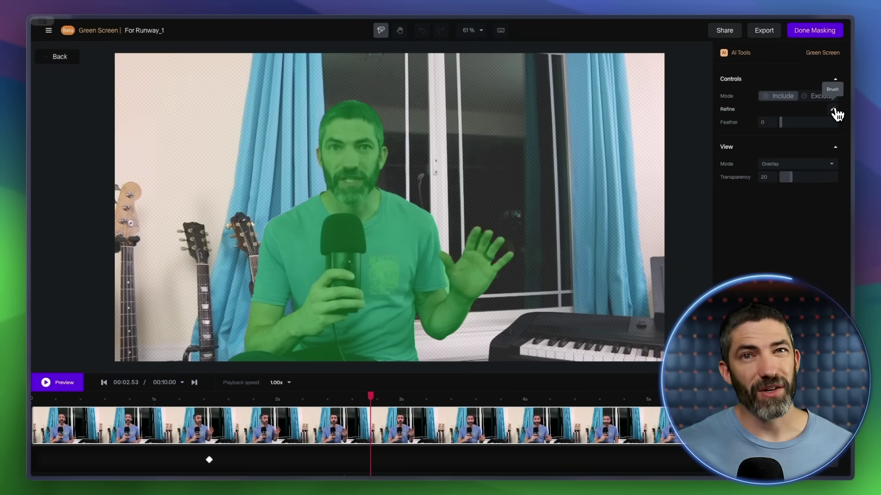
pyautogui.click(833, 110)
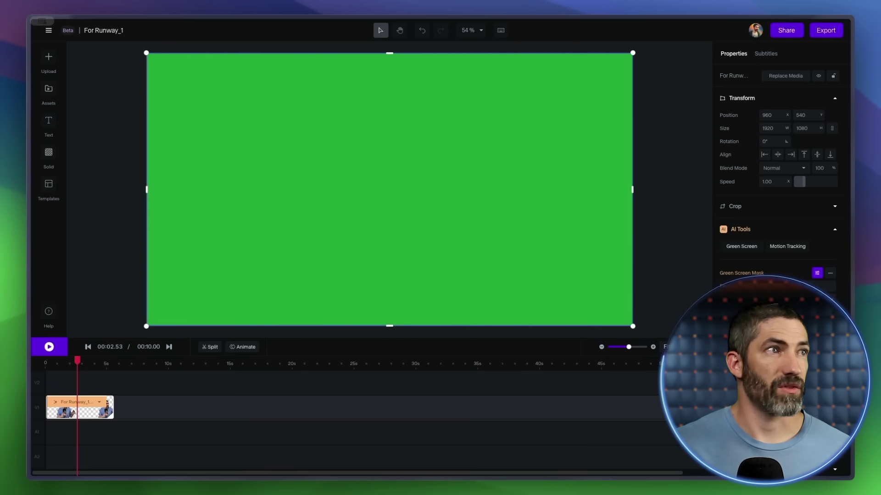
# Play the cutout over green, then export it as a 1080p MP4
pyautogui.click(49, 346)
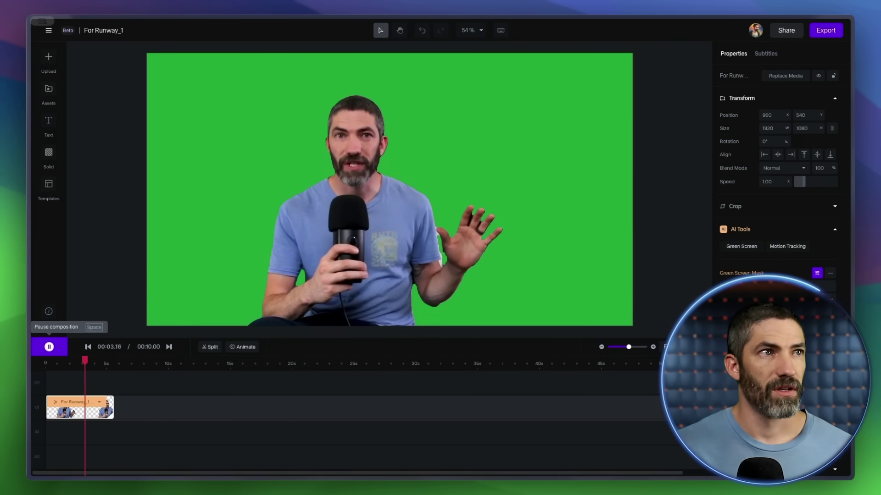
pyautogui.press('space')
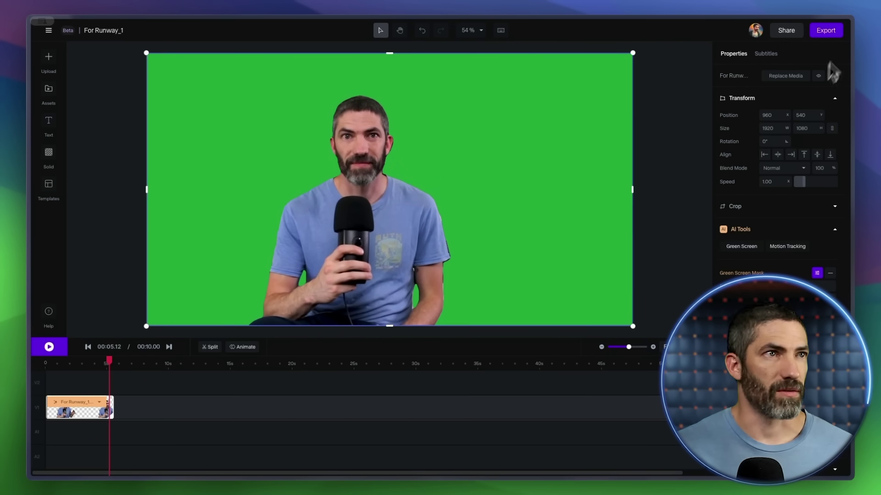
pyautogui.click(836, 36)
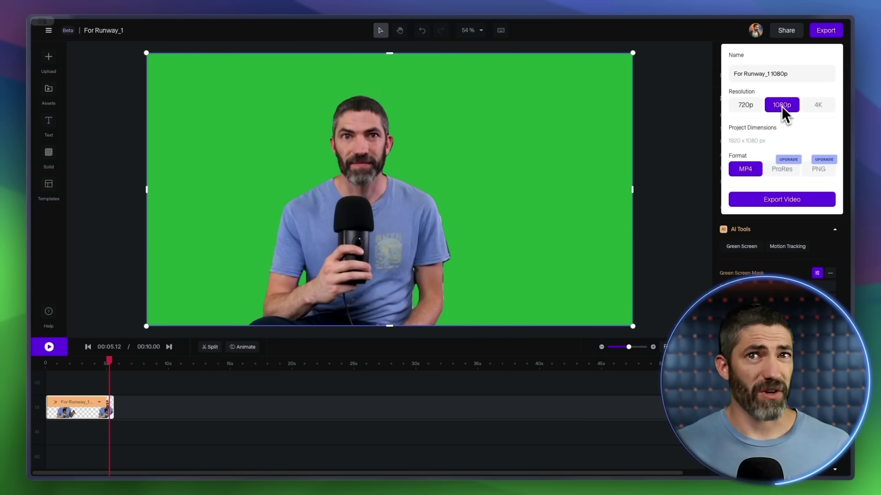
pyautogui.click(788, 208)
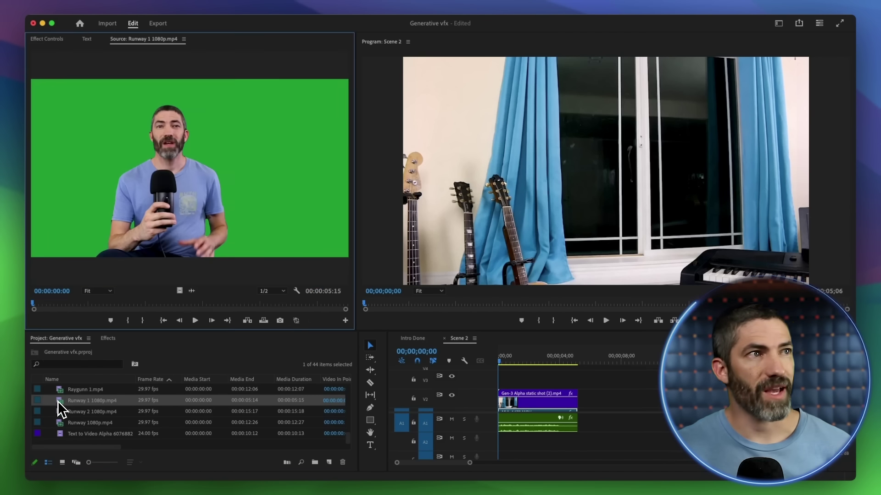
# Place Runway 1 1080p.mp4 on V3 and trim its end to match the window clip
pyautogui.moveTo(487, 367); pyautogui.dragTo(503, 374)
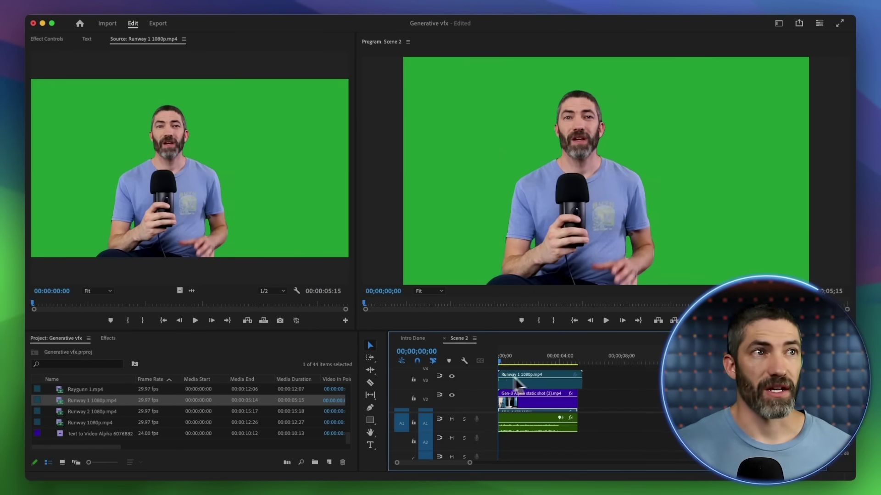
pyautogui.moveTo(581, 377); pyautogui.dragTo(577, 379)
pyautogui.click(521, 357)
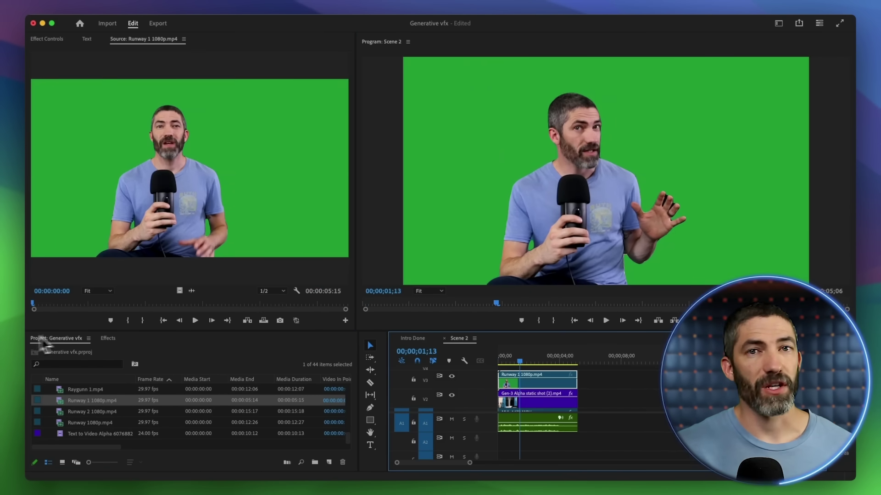
# Apply the Ultra Key effect to the Runway clip and show its settings in Effect Controls
pyautogui.click(107, 338)
pyautogui.click(79, 351)
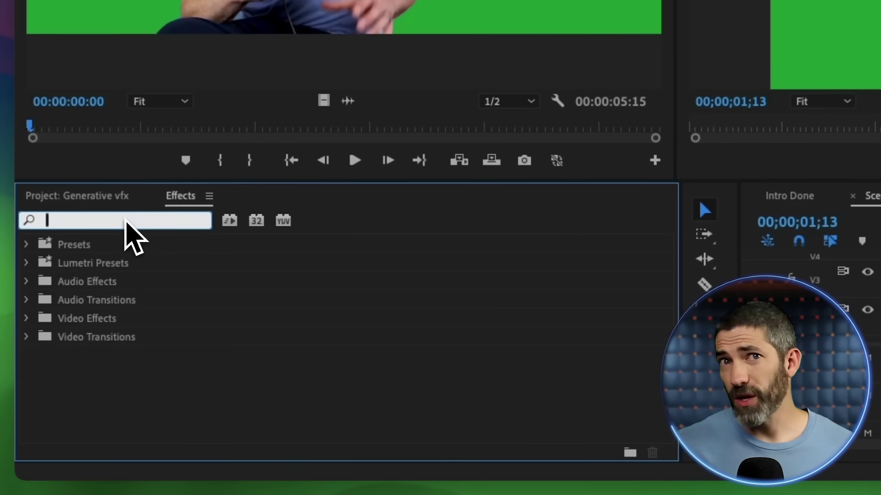
pyautogui.write('ultra')
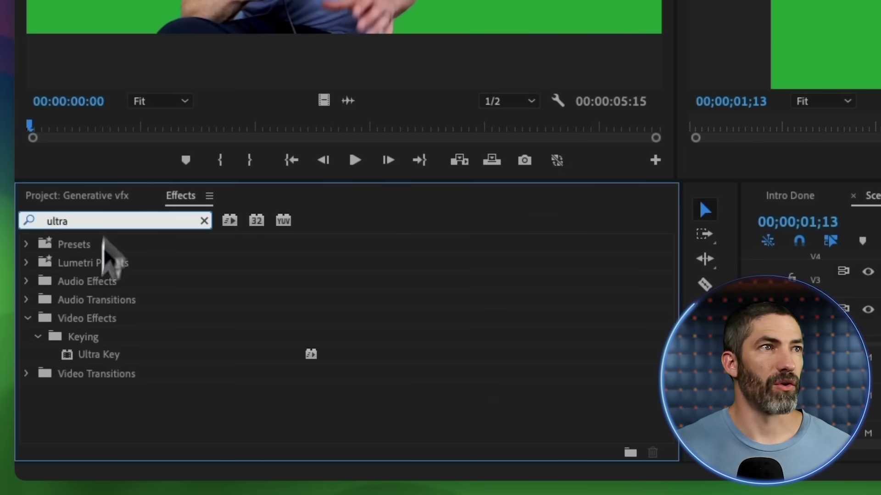
pyautogui.click(73, 355)
pyautogui.moveTo(72, 357); pyautogui.dragTo(502, 298)
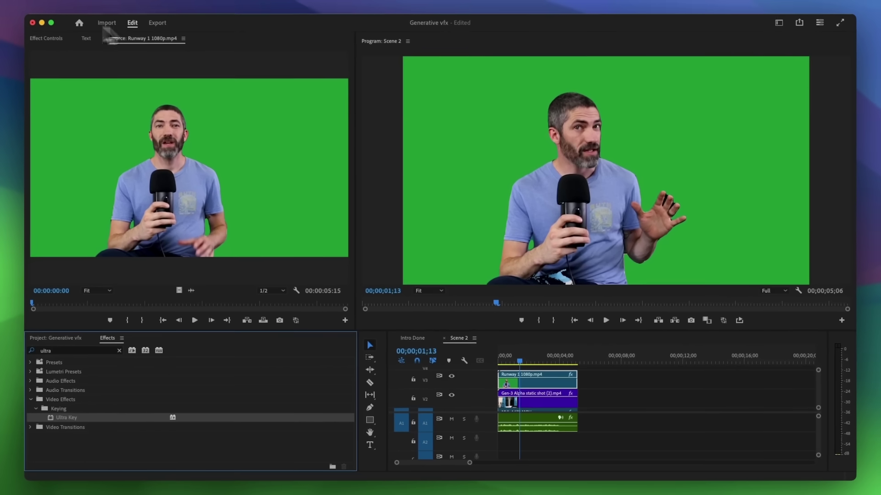
pyautogui.click(48, 37)
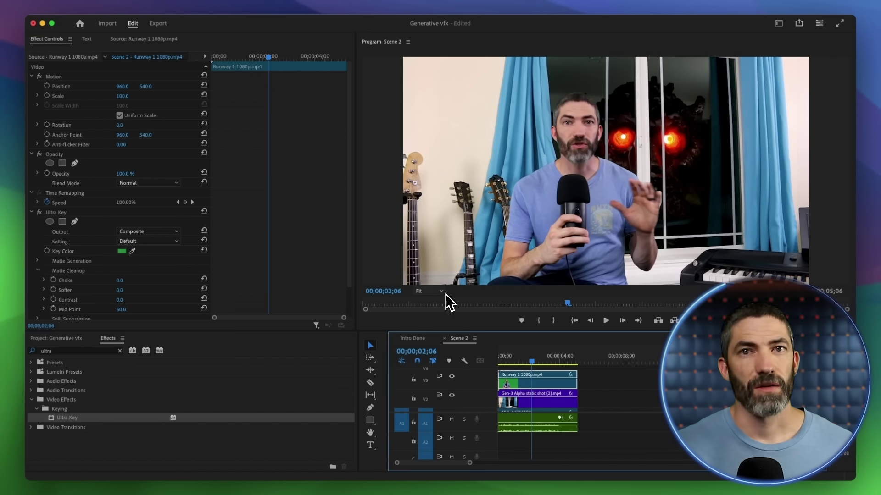
# Zoom the Program monitor to 100%, pan to the key edges, and trial a Choke value
pyautogui.click(441, 292)
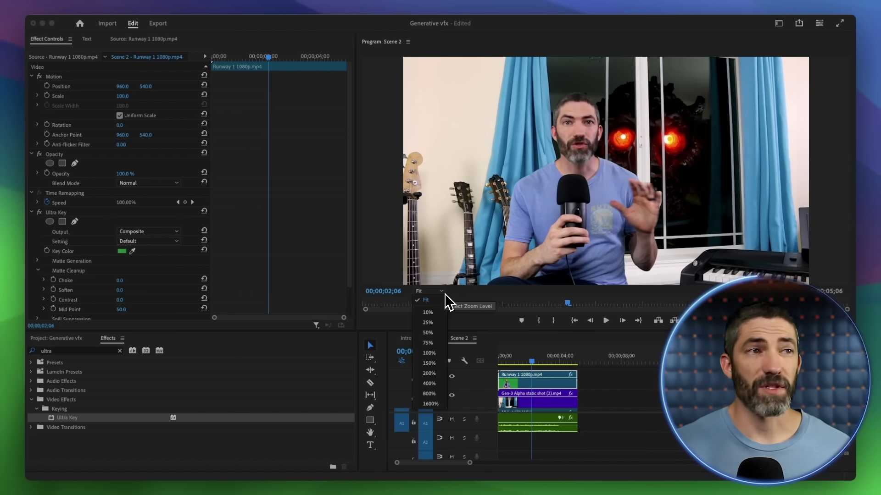
pyautogui.click(429, 353)
pyautogui.press('h')
pyautogui.moveTo(467, 231); pyautogui.dragTo(512, 302)
pyautogui.moveTo(120, 281); pyautogui.dragTo(165, 280)
pyautogui.press('super+z')
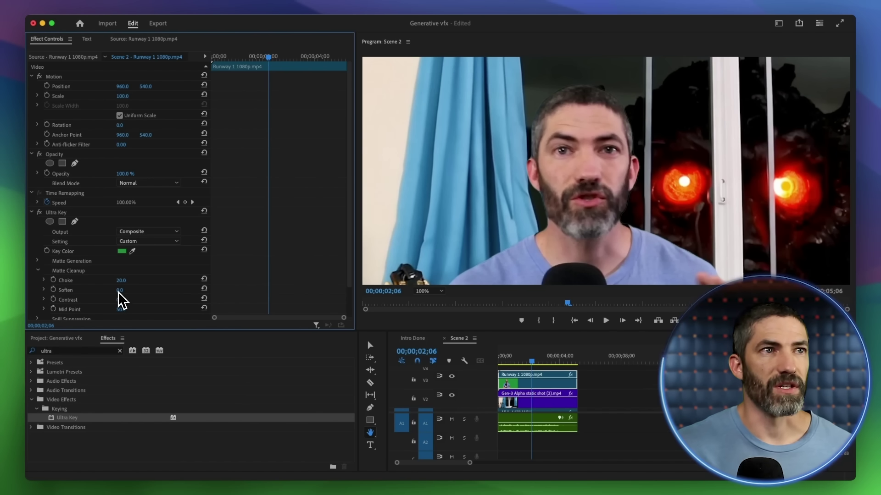
# Play back the composite, then fit the frame and replay from the sequence start
pyautogui.click(517, 362)
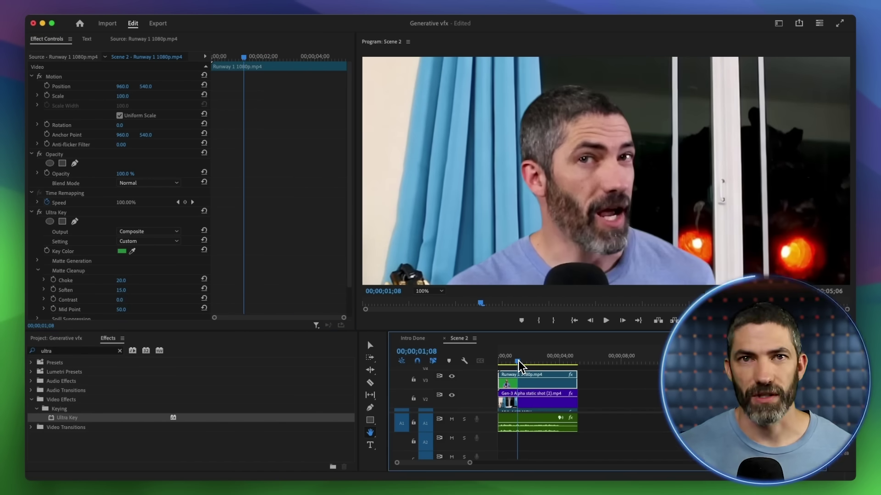
pyautogui.press('space')
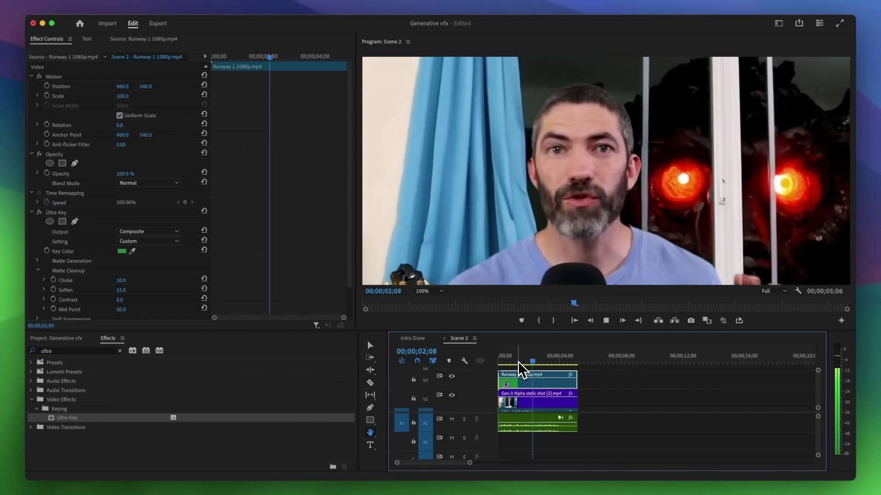
pyautogui.press('space')
pyautogui.click(429, 291)
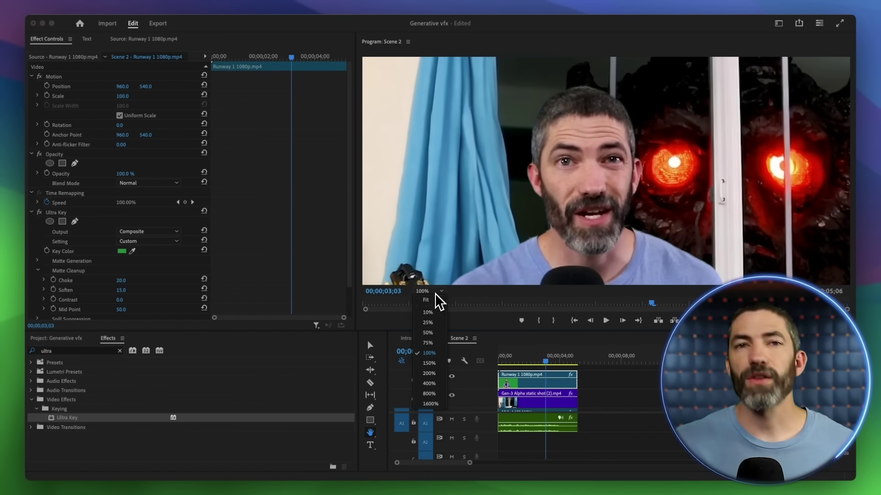
pyautogui.click(435, 302)
pyautogui.moveTo(512, 361); pyautogui.dragTo(486, 366)
pyautogui.press('space')
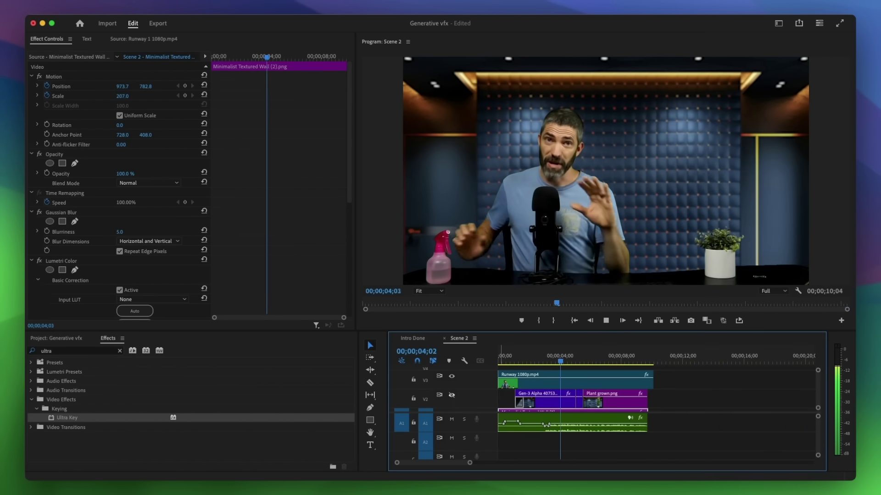
# Toggle track V2 off and on to compare with and without the plant overlay
pyautogui.click(452, 395)
pyautogui.click(452, 395)
pyautogui.click(452, 395)
pyautogui.click(451, 395)
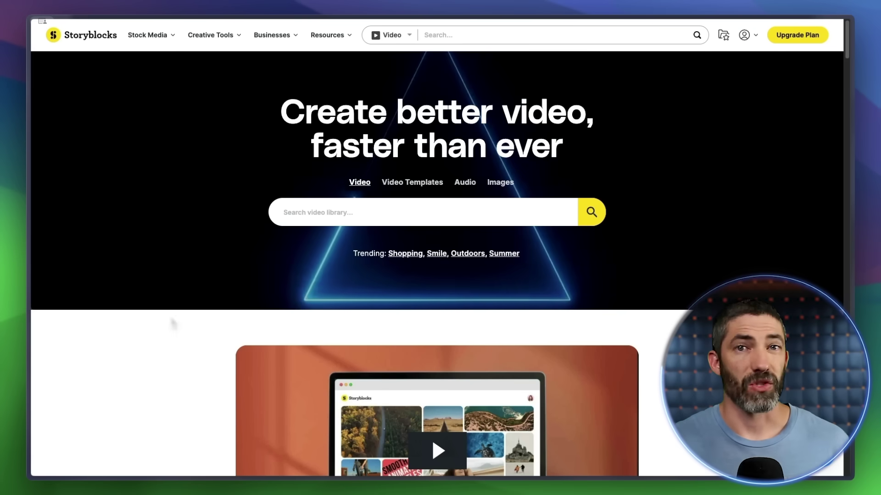
# Go to Storyblocks' Sound Effects library under Audio in the Stock Media menu
pyautogui.click(163, 43)
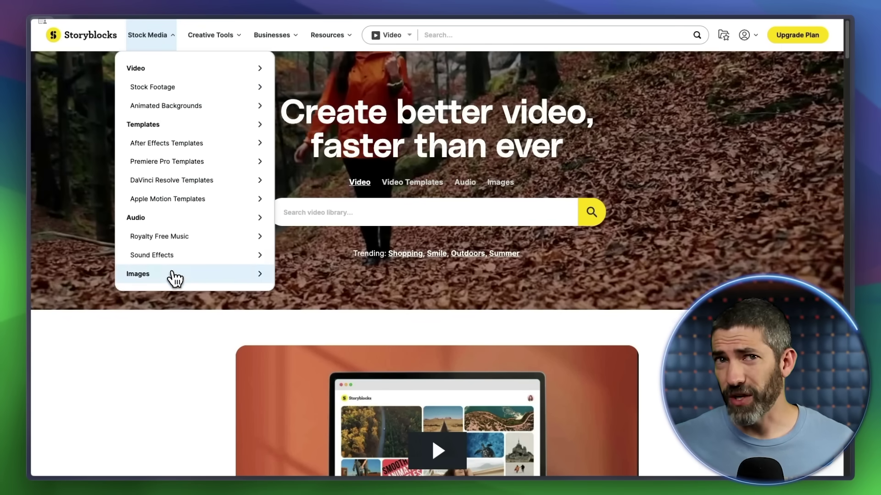
pyautogui.click(175, 263)
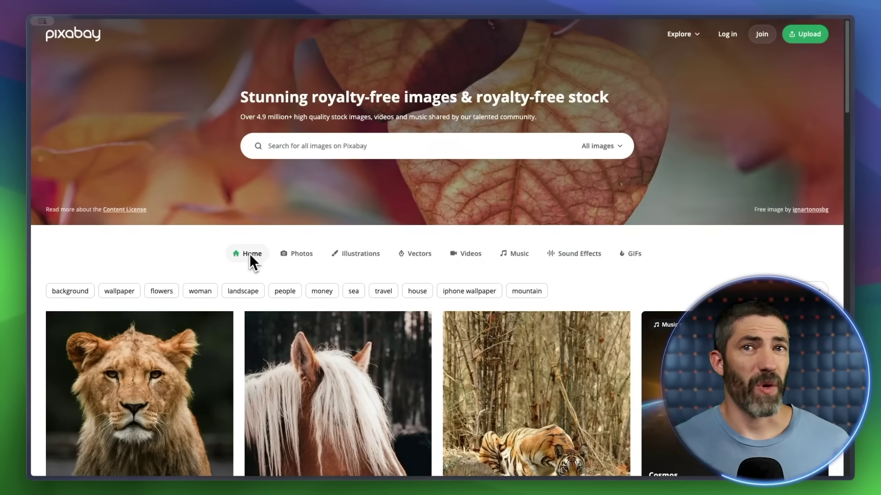
# Preview Sci-Fi Whoosh, ASCENT Braam, Rainy Day, and Gospel Choir Heavenly Transition 3 on Pixabay
pyautogui.click(581, 255)
pyautogui.click(61, 383)
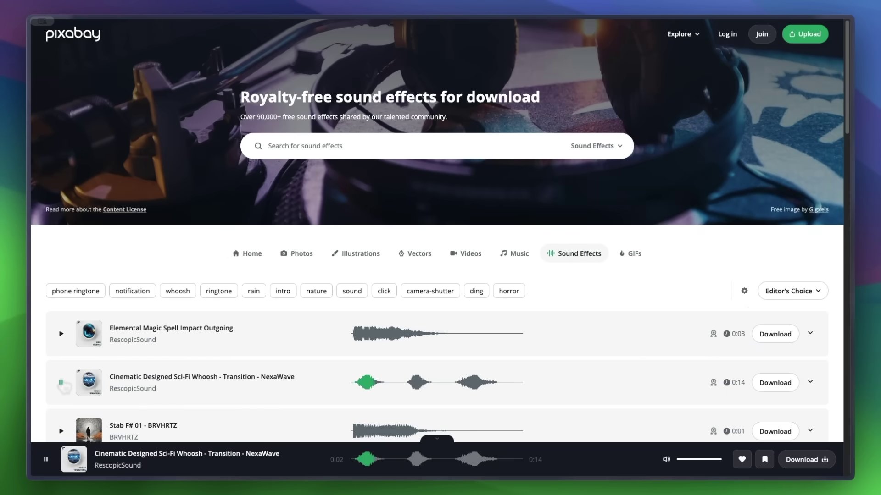
pyautogui.scroll(-5, 68, 431)
pyautogui.click(61, 278)
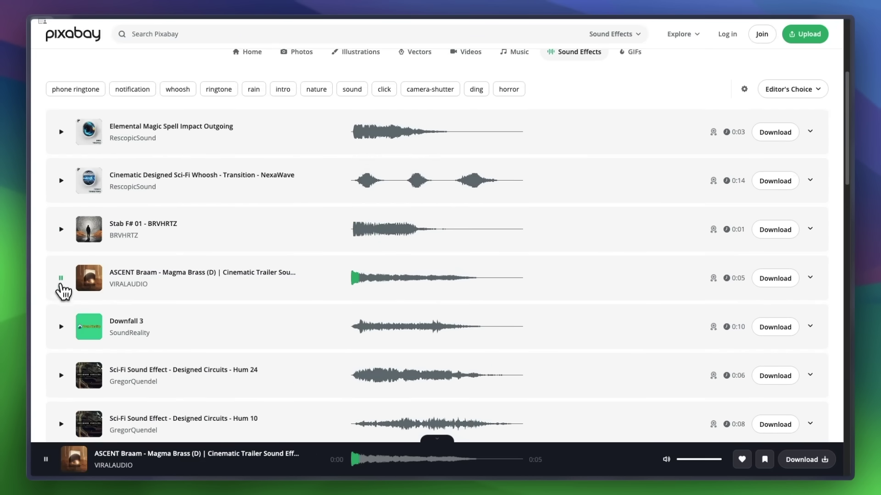
pyautogui.scroll(-4, 65, 334)
pyautogui.click(63, 360)
pyautogui.scroll(-5, 64, 364)
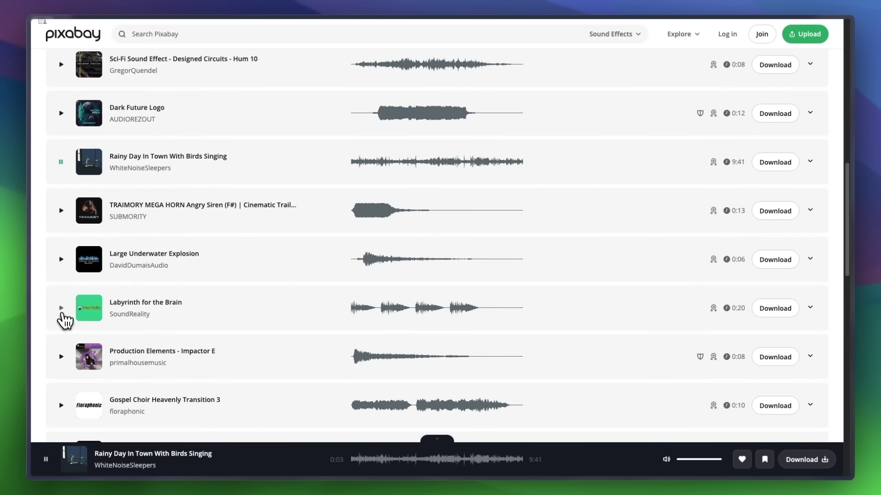
pyautogui.scroll(-4, 66, 314)
pyautogui.click(62, 245)
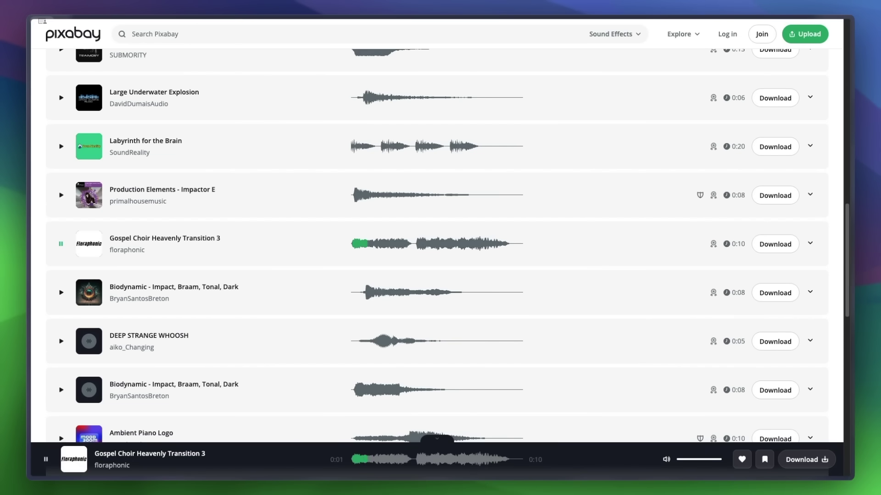
pyautogui.scroll(-2, 437, 243)
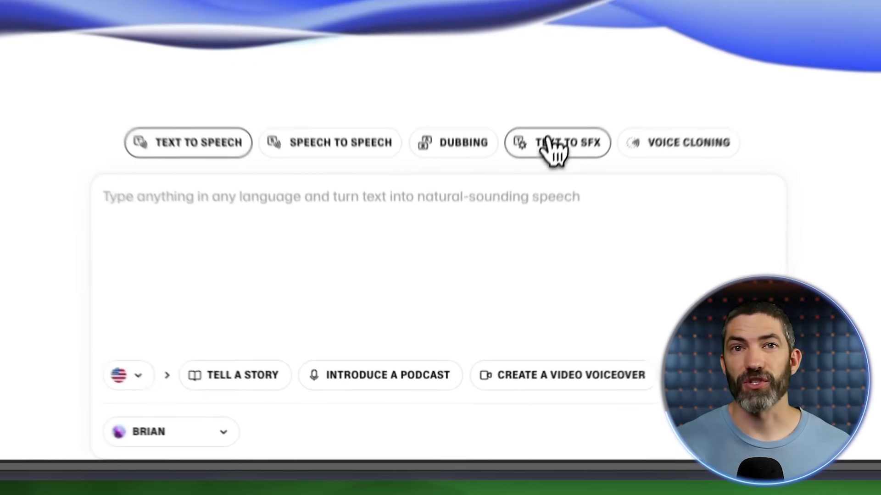
# Generate 'monster growling' in Text to SFX and audition generations 2 through 4
pyautogui.click(558, 145)
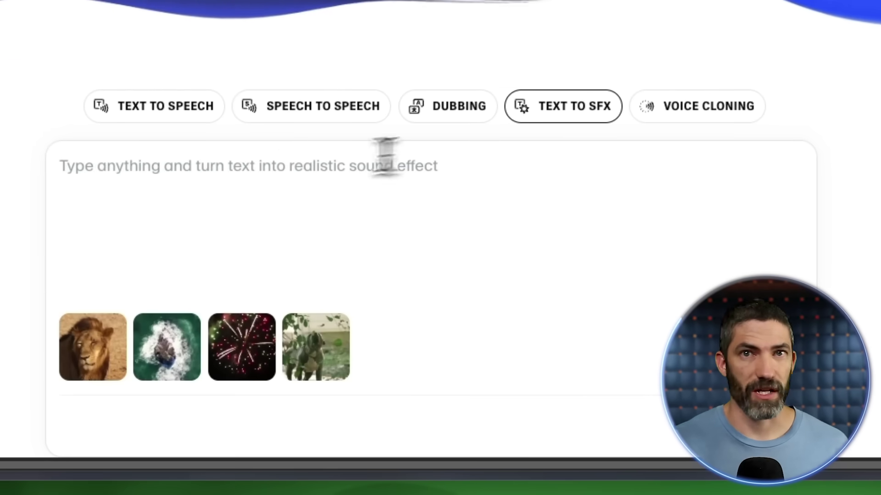
pyautogui.write('monste')
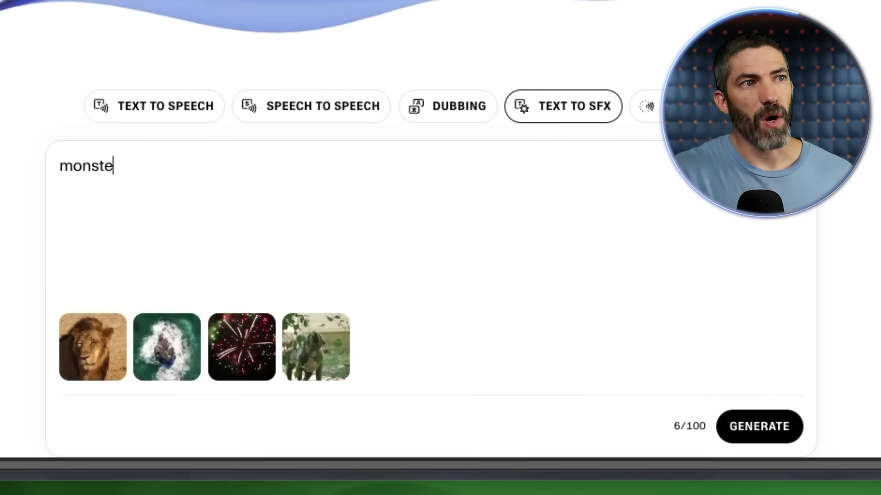
pyautogui.write('r growling')
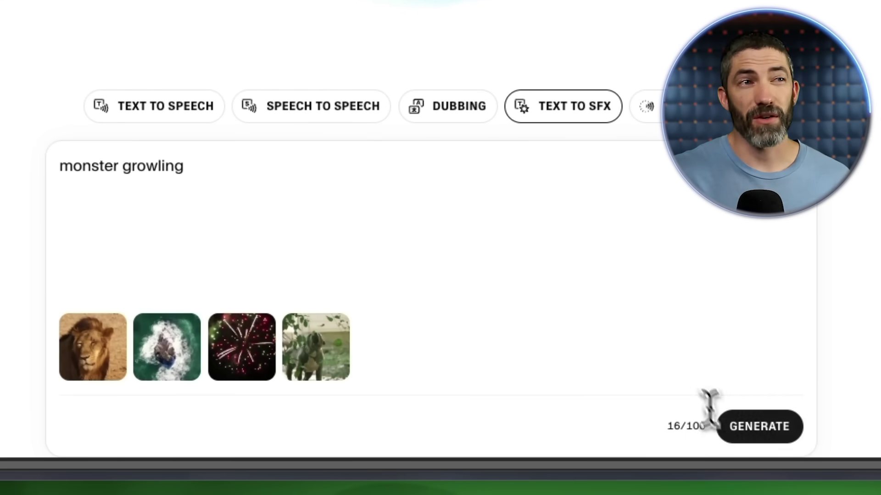
pyautogui.click(744, 429)
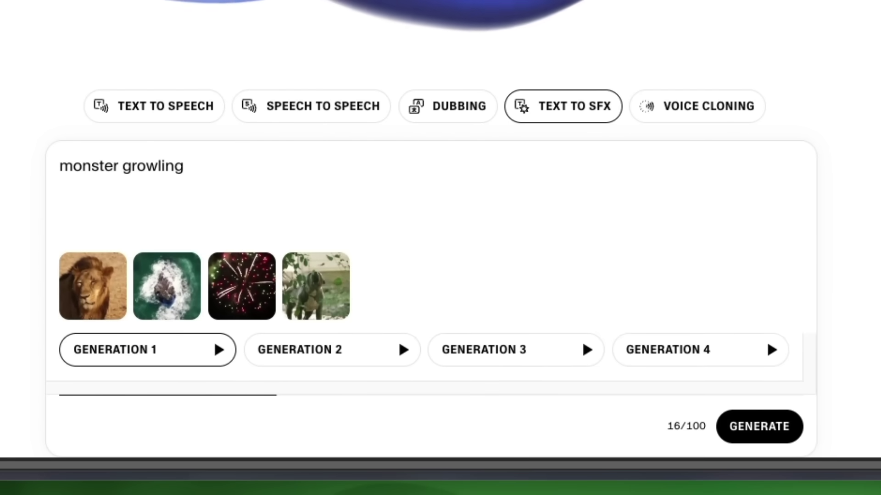
pyautogui.click(403, 350)
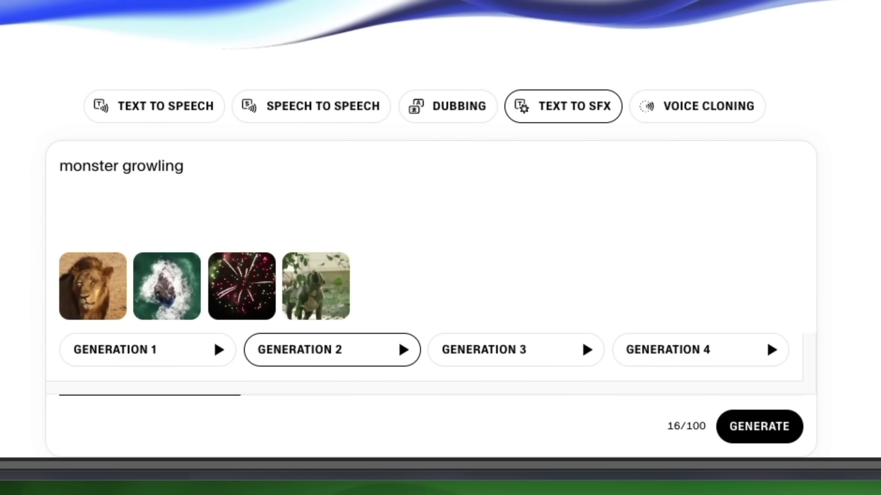
pyautogui.click(587, 350)
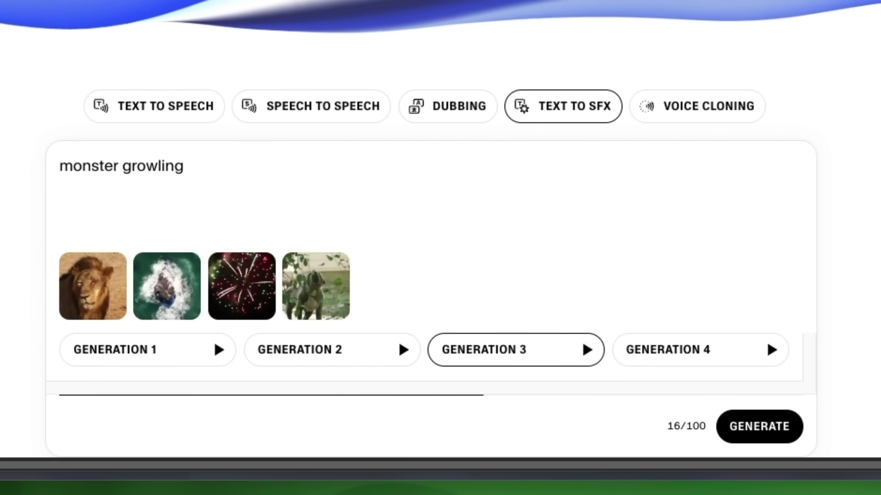
pyautogui.click(772, 350)
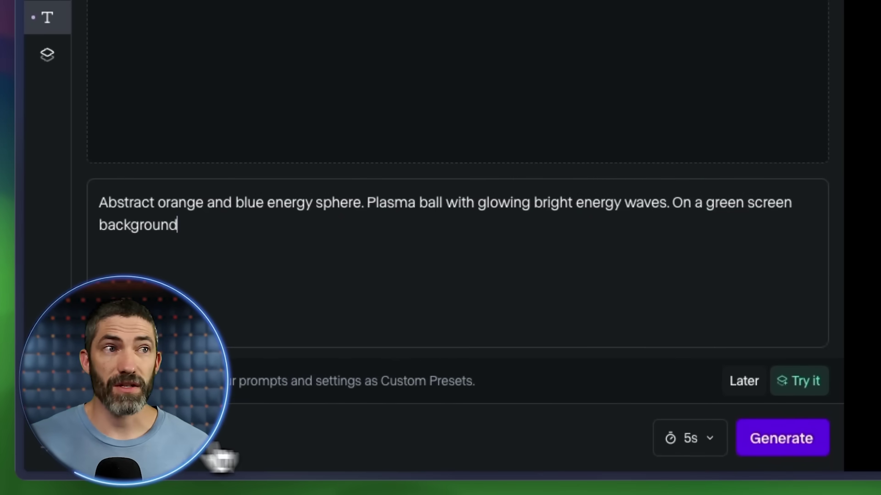
# Generate the 5-second orange-and-blue plasma sphere clip from the green-screen prompt
pyautogui.click(763, 442)
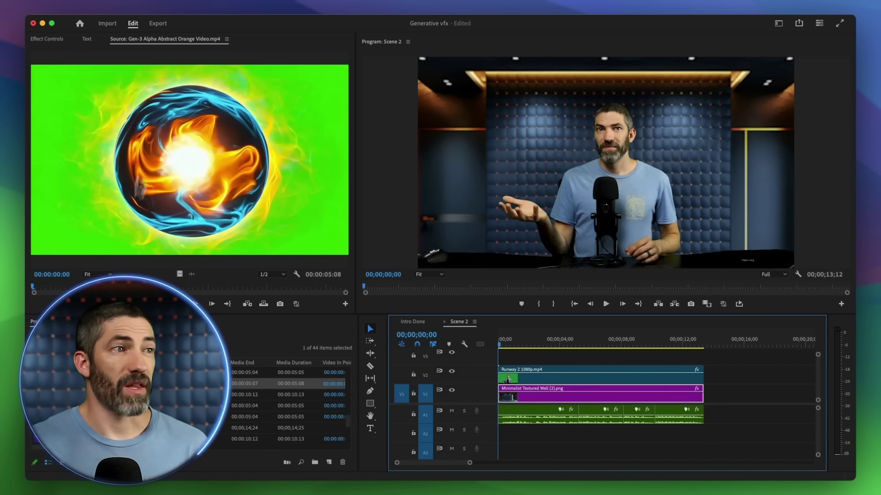
# Place the orb clip's video on V3 at the start of Scene 2 and Ultra Key its green background
pyautogui.moveTo(182, 276); pyautogui.dragTo(544, 346)
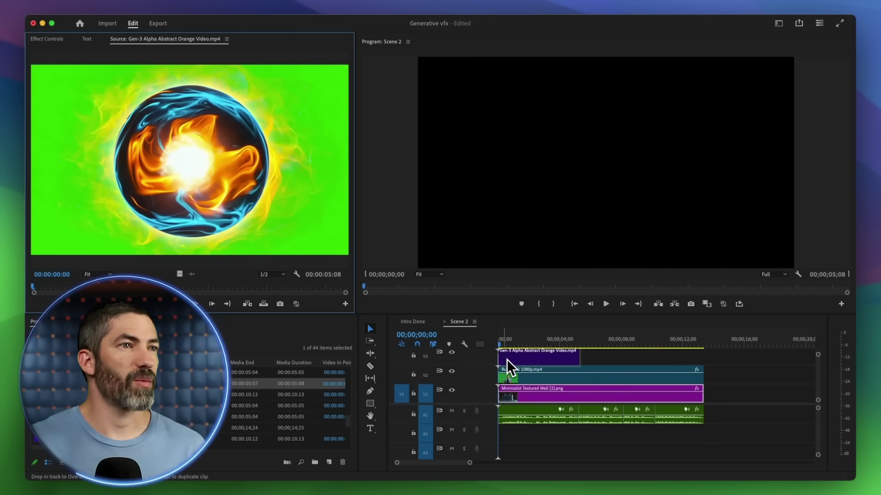
pyautogui.moveTo(495, 359); pyautogui.dragTo(495, 360)
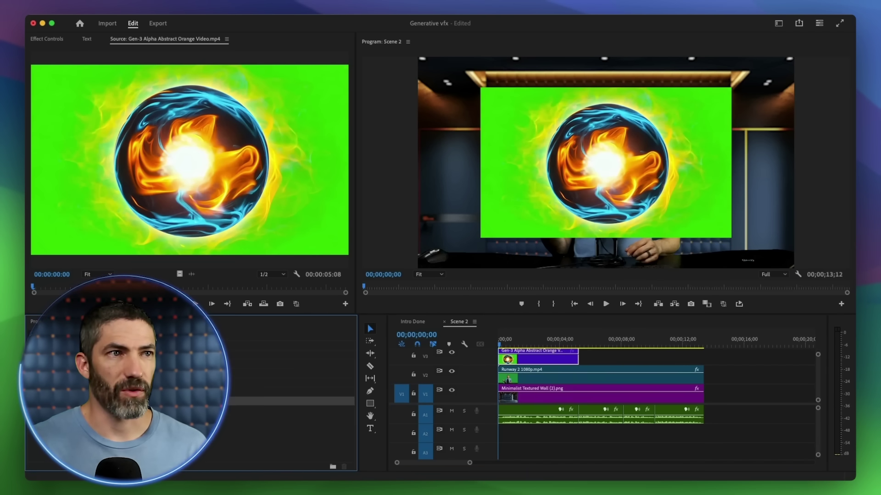
pyautogui.click(47, 39)
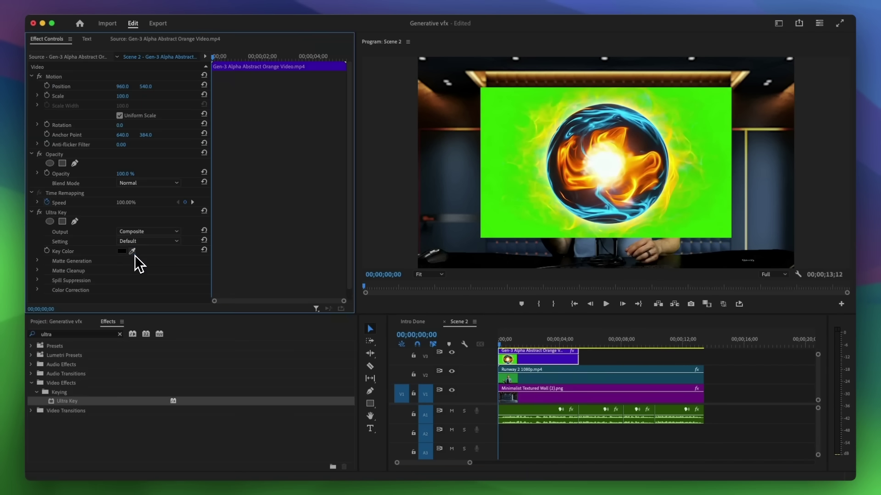
pyautogui.click(518, 218)
pyautogui.scroll(-1, 42, 255)
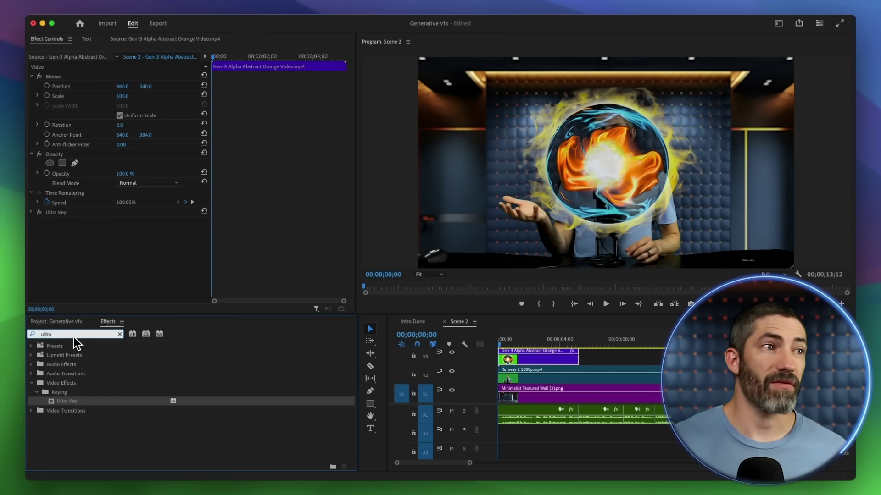
pyautogui.press('BackSpace')
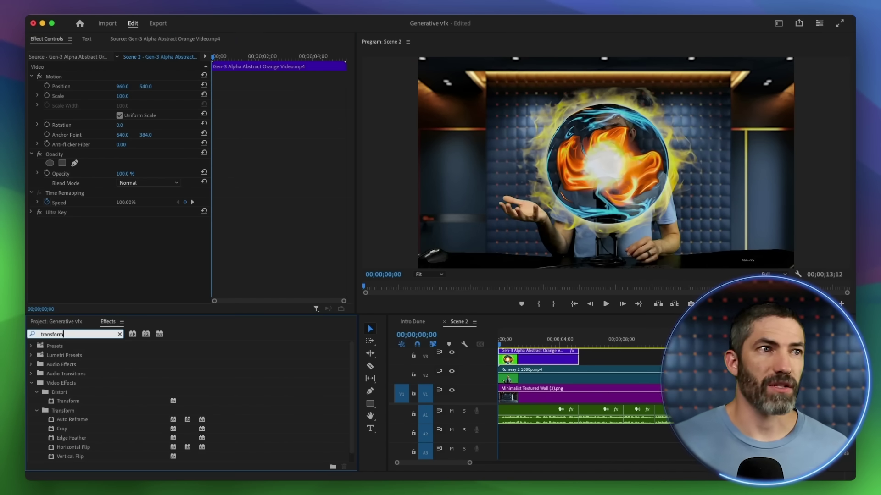
# Add a Transform effect to the orb, scale it to 84%, and position it over the presenter's hand
pyautogui.moveTo(419, 395); pyautogui.dragTo(533, 357)
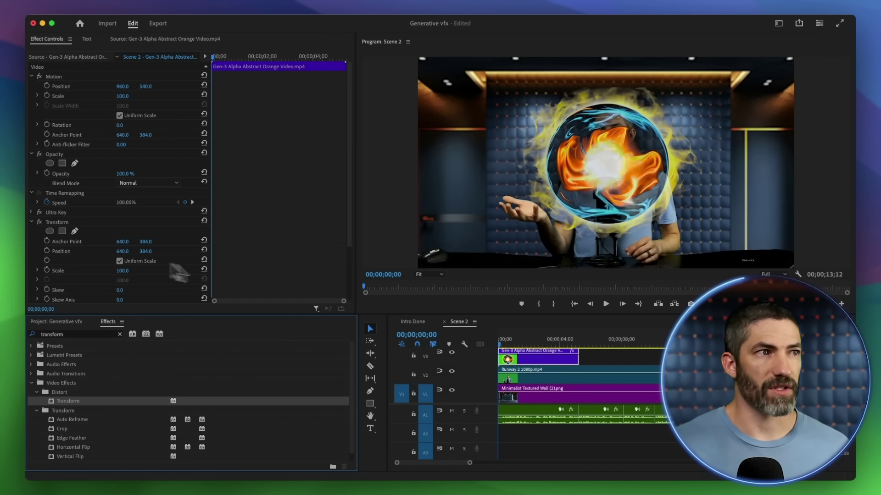
pyautogui.scroll(-3, 105, 263)
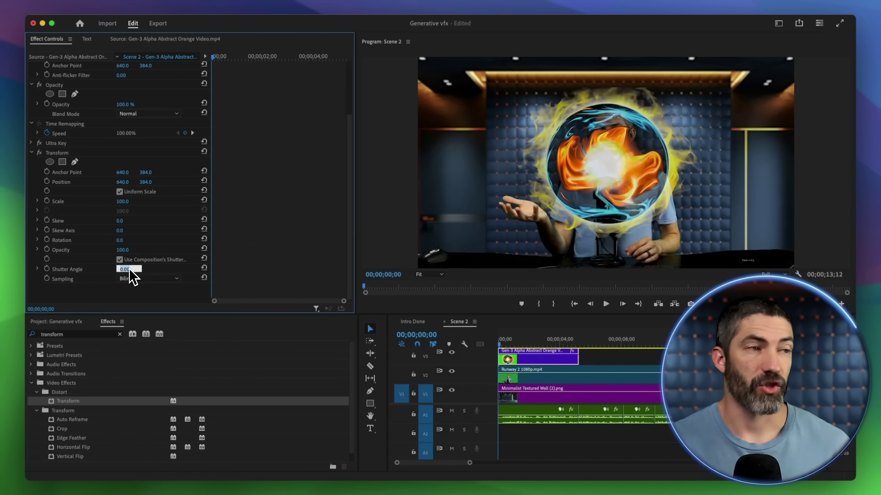
pyautogui.moveTo(122, 182); pyautogui.dragTo(151, 187)
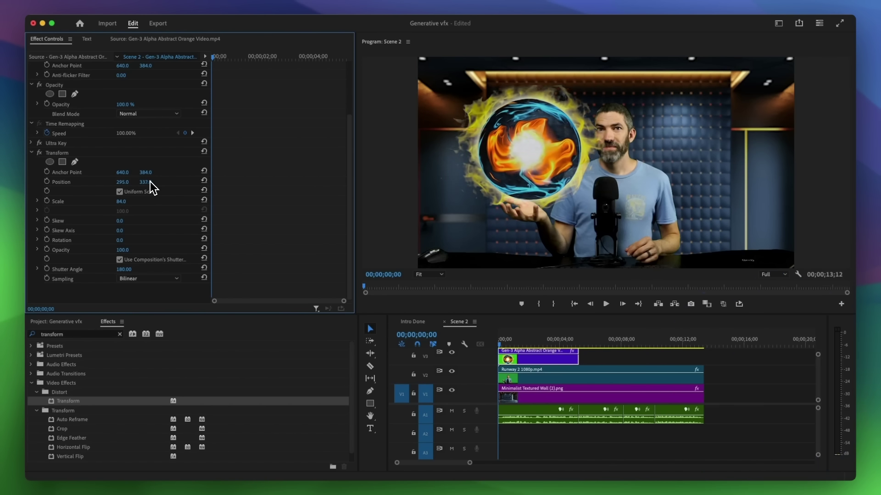
# Keyframe the orb's Position every few frames to follow the raised hand, then play the composite back
pyautogui.hotkey('shift', 'Right')
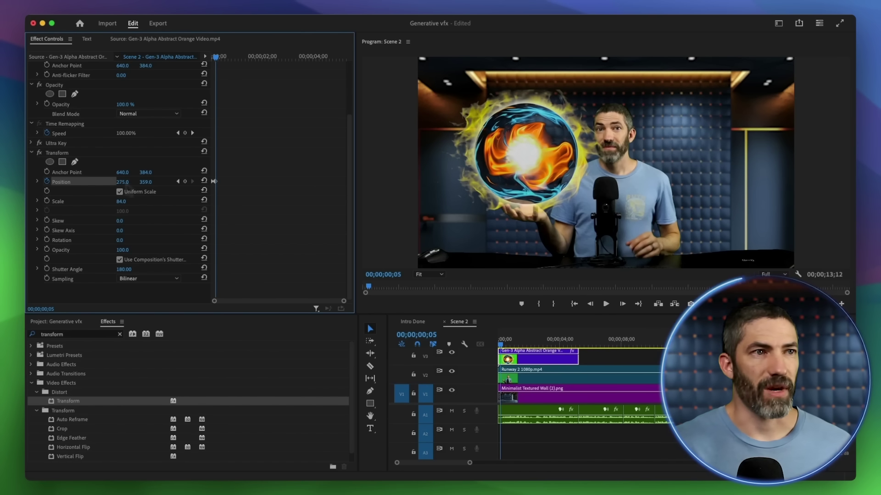
pyautogui.moveTo(122, 182); pyautogui.dragTo(119, 182)
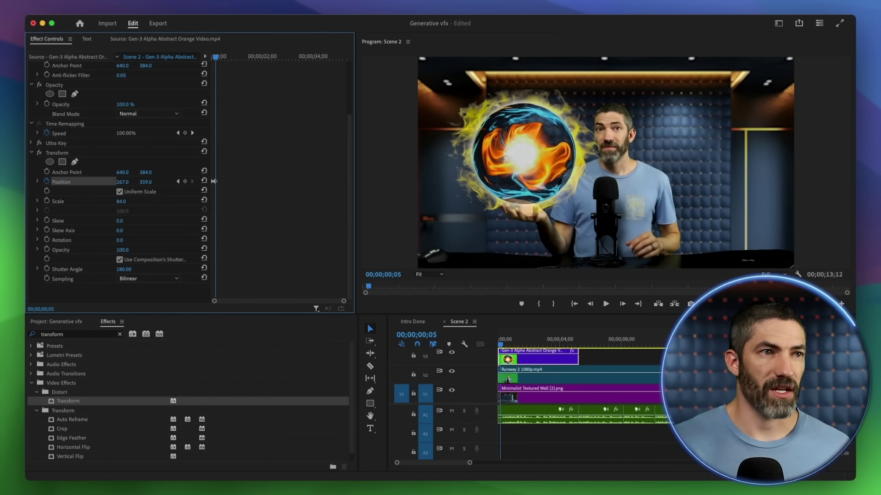
pyautogui.hotkey('shift', 'Right')
pyautogui.moveTo(146, 182)
pyautogui.mouseDown()
pyautogui.moveTo(152, 177)
pyautogui.moveTo(117, 182)
pyautogui.mouseUp()
pyautogui.hotkey('shift', 'Right')
pyautogui.hotkey('shift', 'Right')
pyautogui.hotkey('shift', 'Right')
pyautogui.hotkey('shift', 'Right')
pyautogui.hotkey('shift', 'Right')
pyautogui.hotkey('shift', 'Right')
pyautogui.hotkey('shift', 'Right')
pyautogui.hotkey('shift', 'Right')
pyautogui.hotkey('shift', 'Right')
pyautogui.hotkey('shift', 'Right')
pyautogui.hotkey('shift', 'Right')
pyautogui.hotkey('shift', 'Right')
pyautogui.hotkey('shift', 'Right')
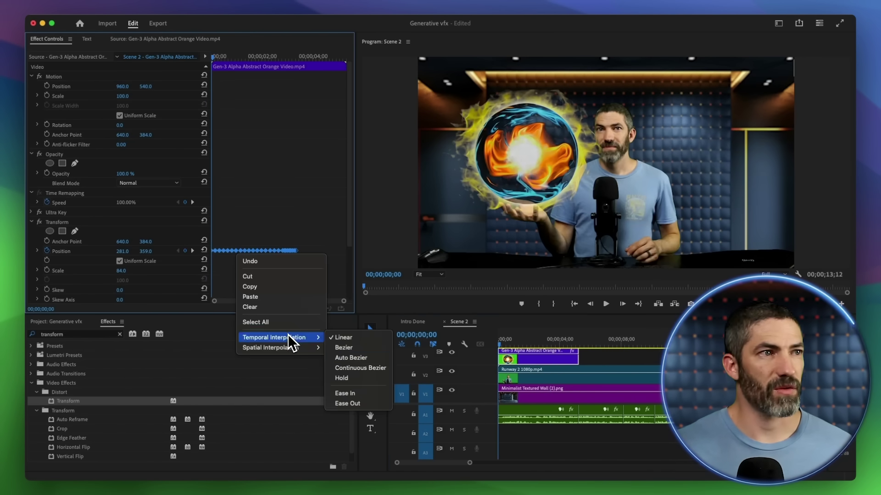
pyautogui.press('space')
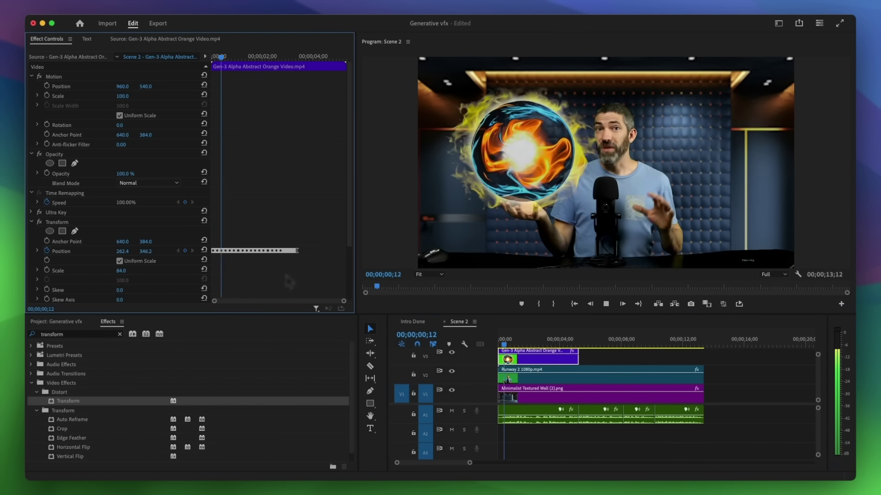